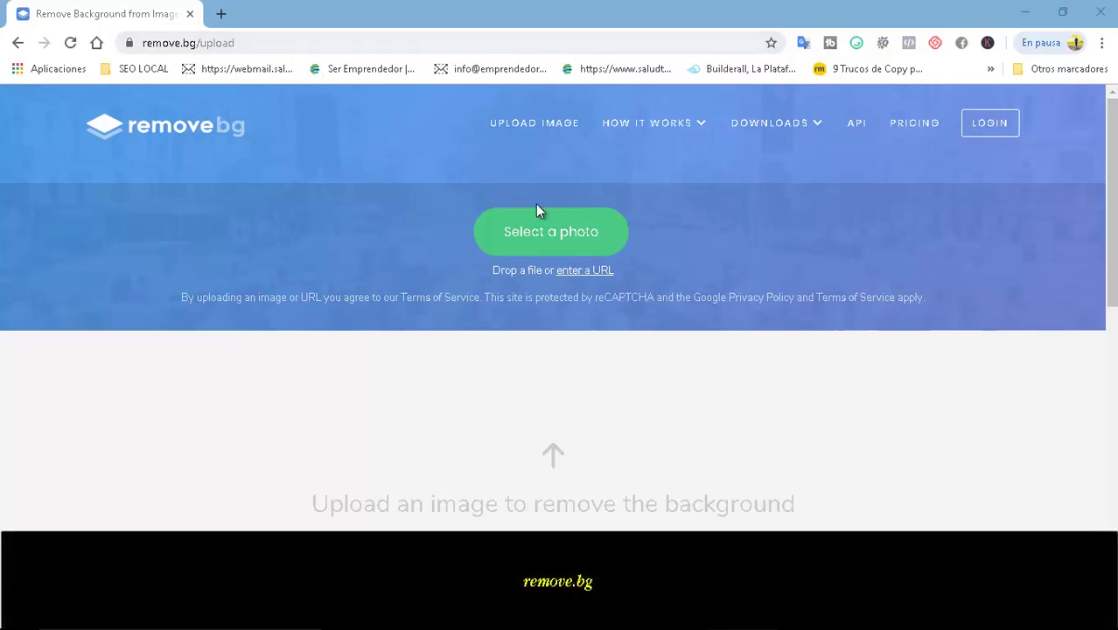
# Step: Upload photo 1 from the Escritorio to remove.bg to get its background-free version
pyautogui.click(563, 238)
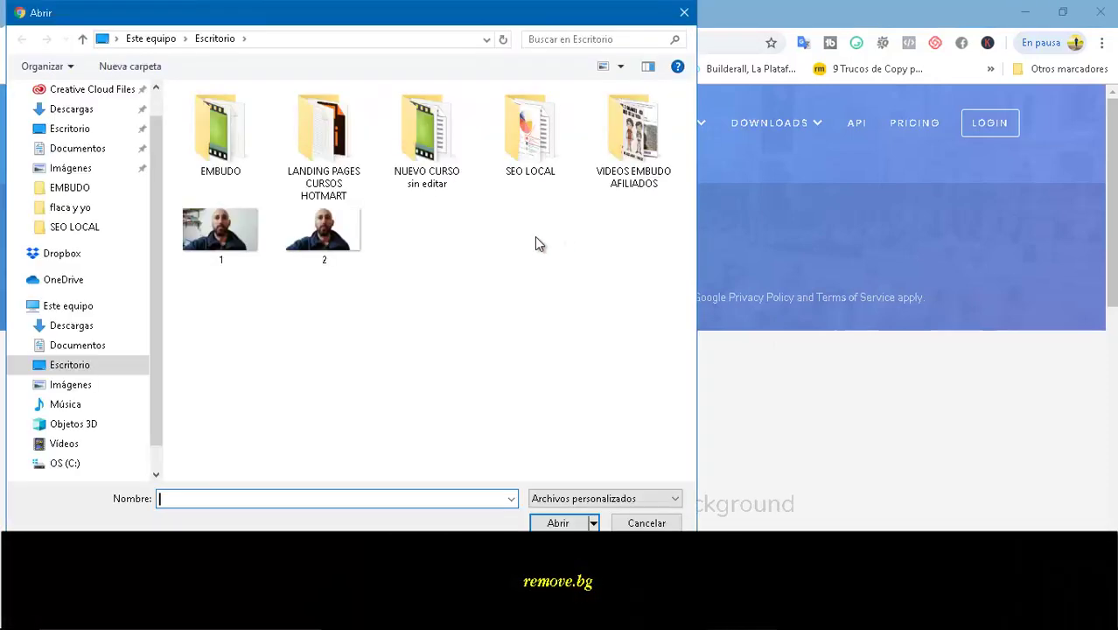
pyautogui.click(220, 231)
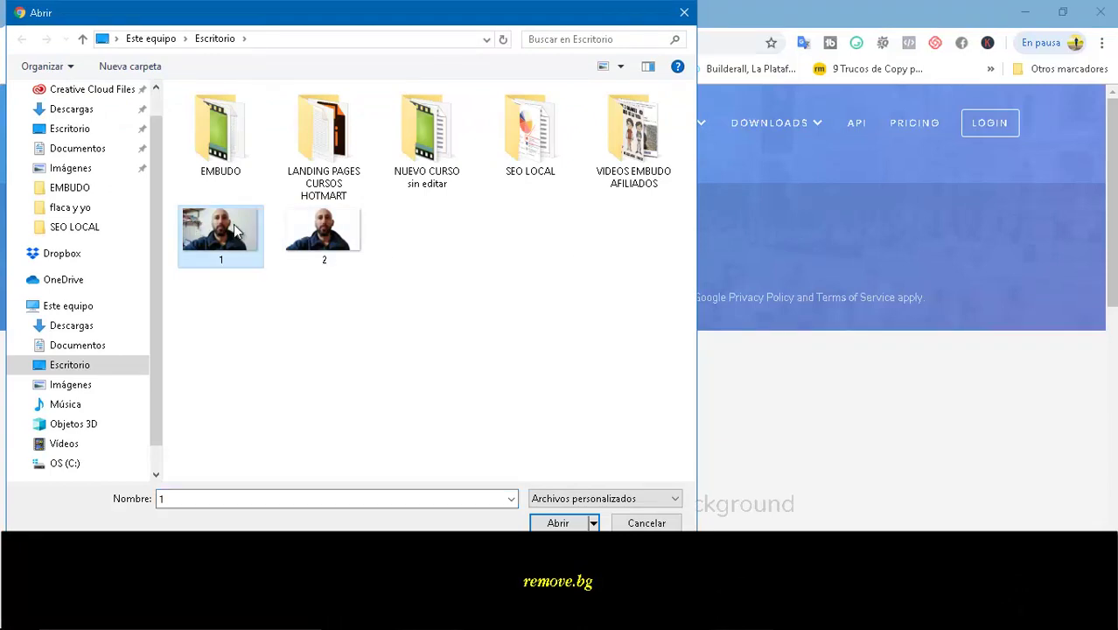
pyautogui.click(560, 524)
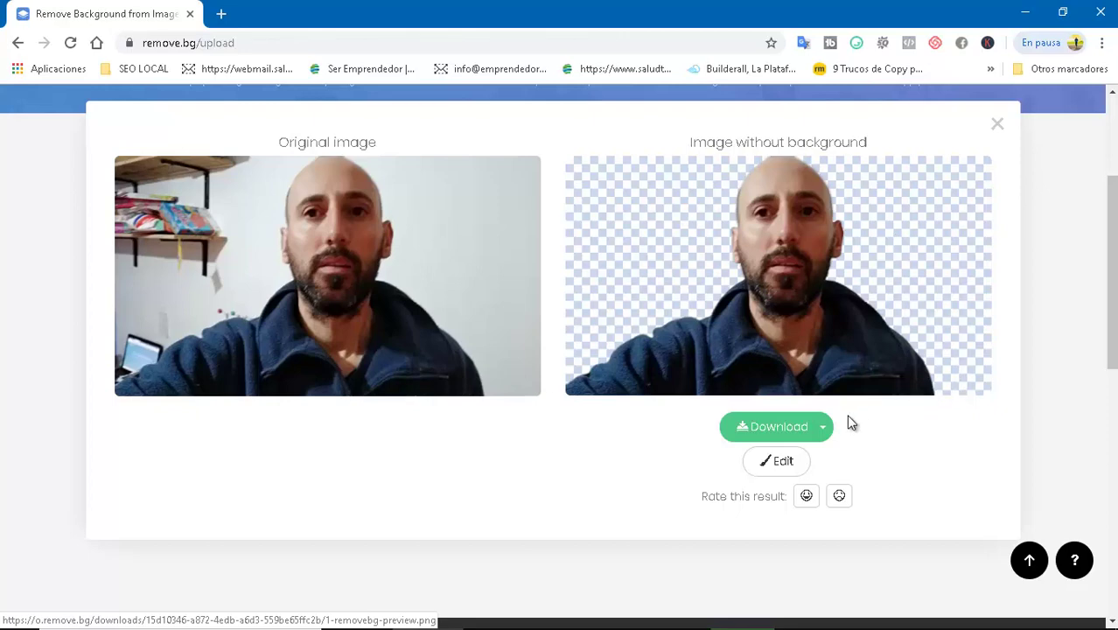
pyautogui.click(791, 457)
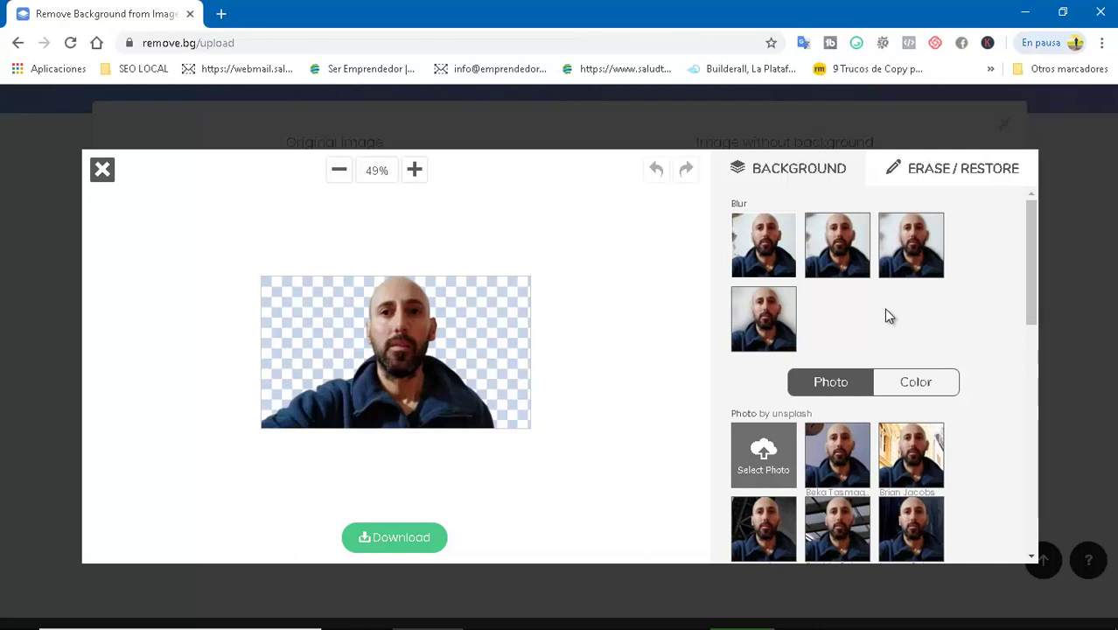
pyautogui.scroll(-1, 884, 307)
pyautogui.scroll(-1, 884, 307)
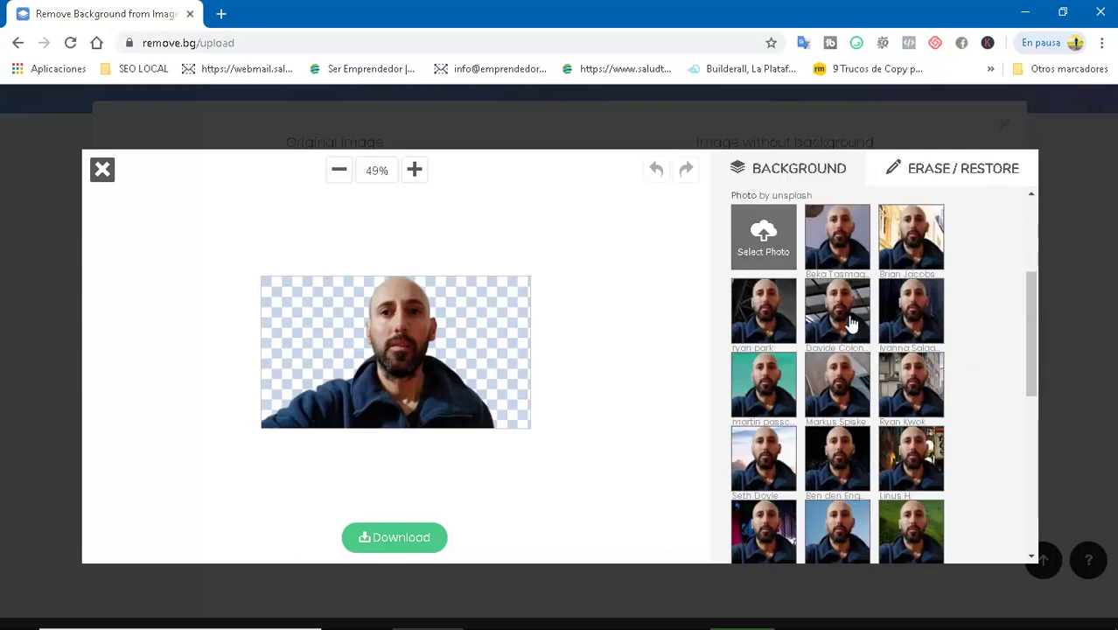
pyautogui.click(844, 315)
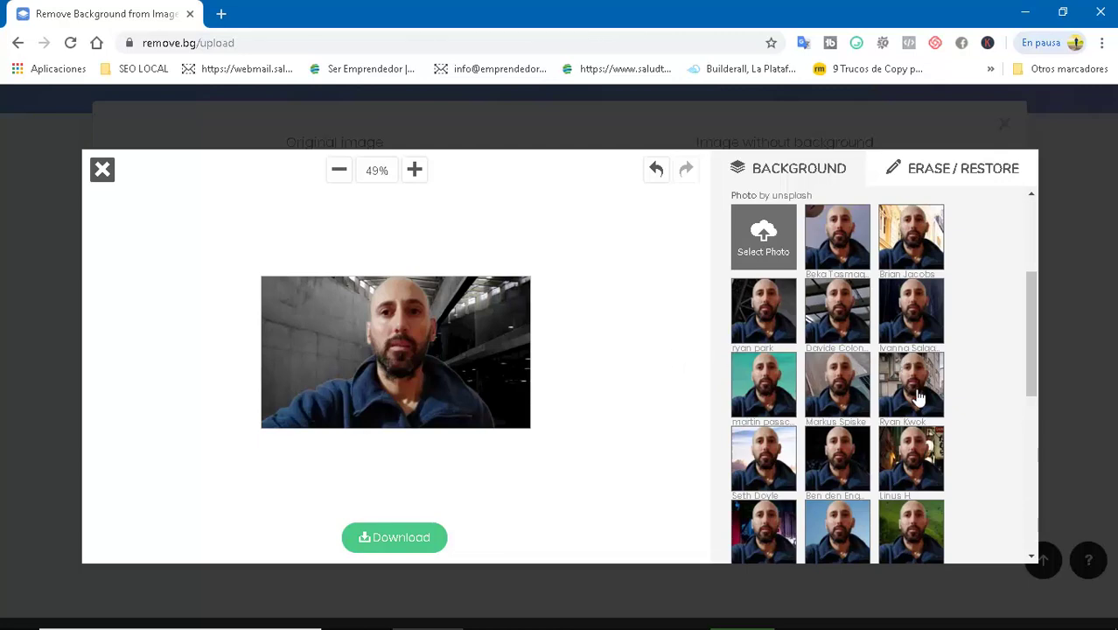
pyautogui.click(919, 450)
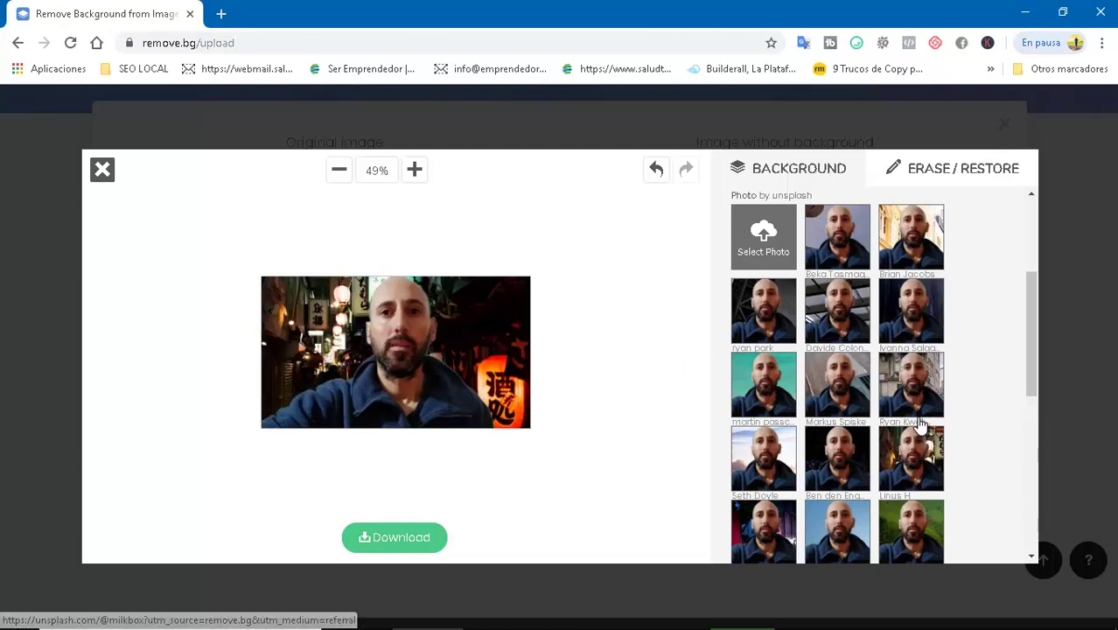
pyautogui.scroll(-1, 919, 423)
pyautogui.scroll(-1, 919, 424)
pyautogui.scroll(-1, 919, 423)
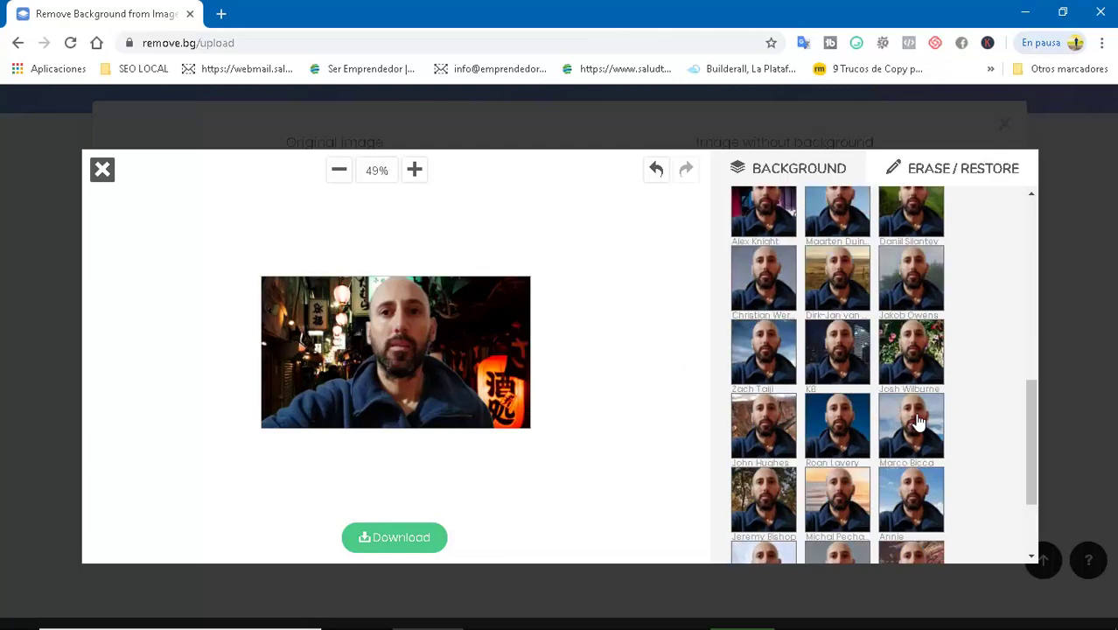
pyautogui.scroll(-1, 919, 423)
pyautogui.click(102, 172)
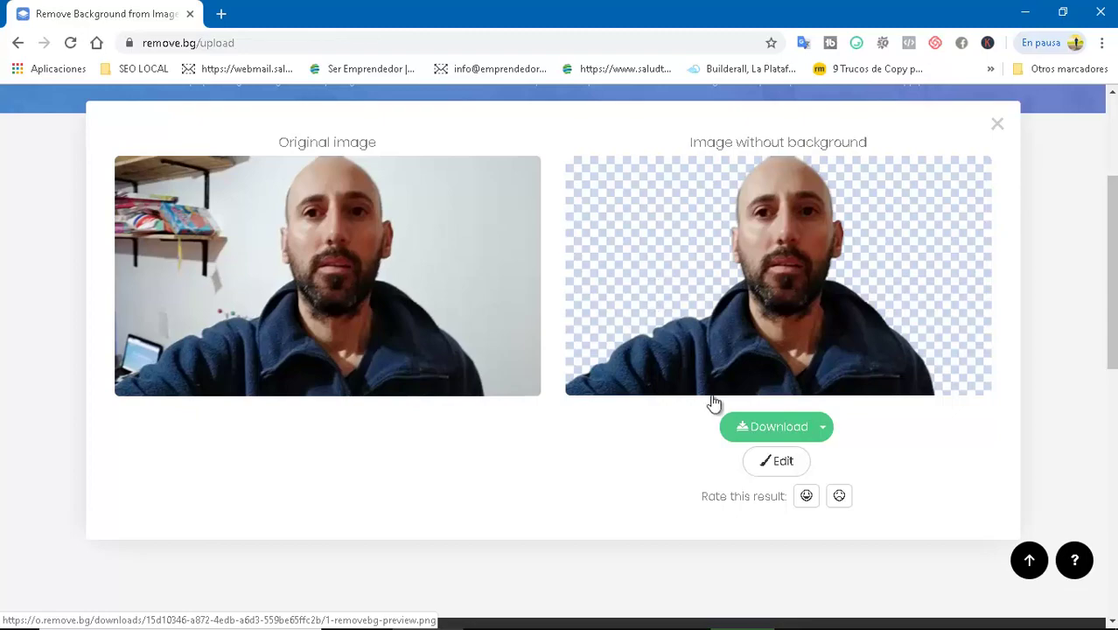
# Step: Preview desktop image 2 in Windows Photo Gallery, then close the viewer
pyautogui.click(1025, 12)
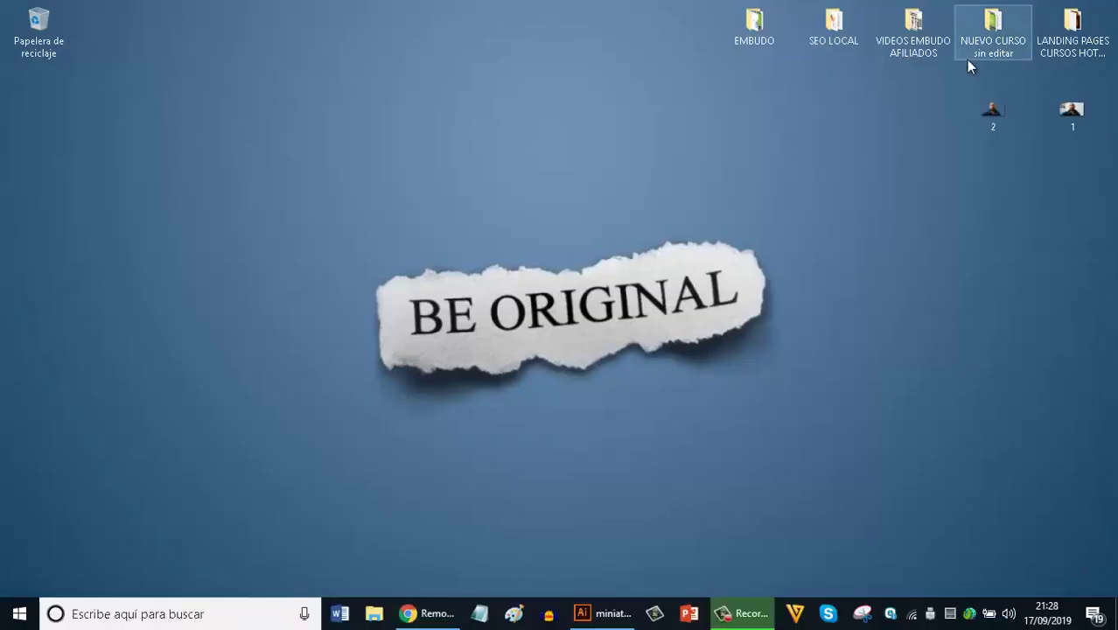
pyautogui.doubleClick(991, 129)
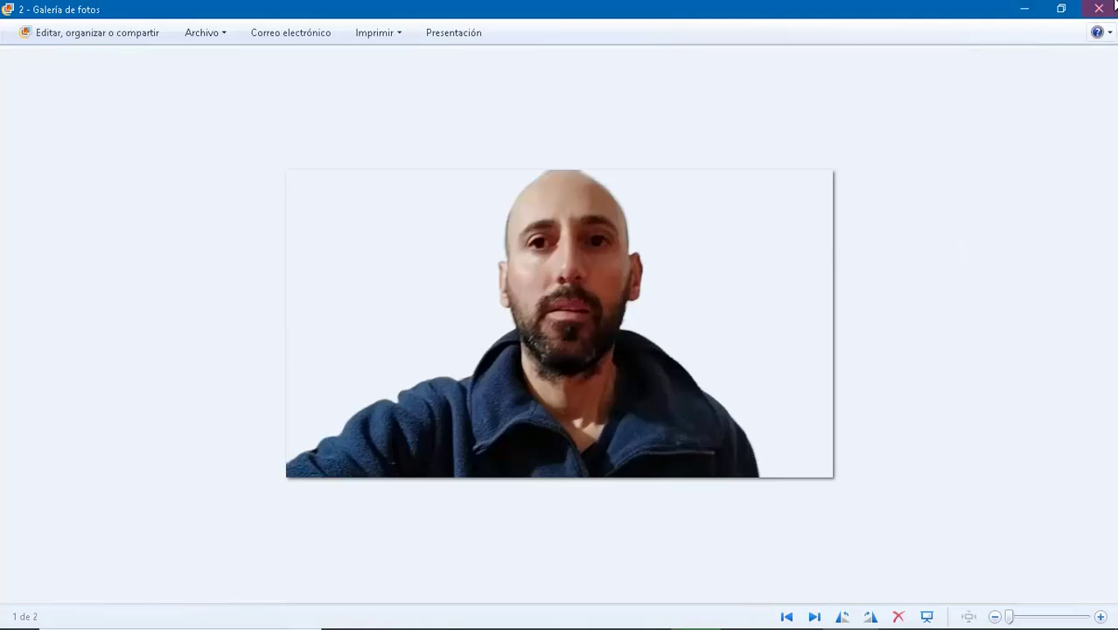
pyautogui.click(1100, 9)
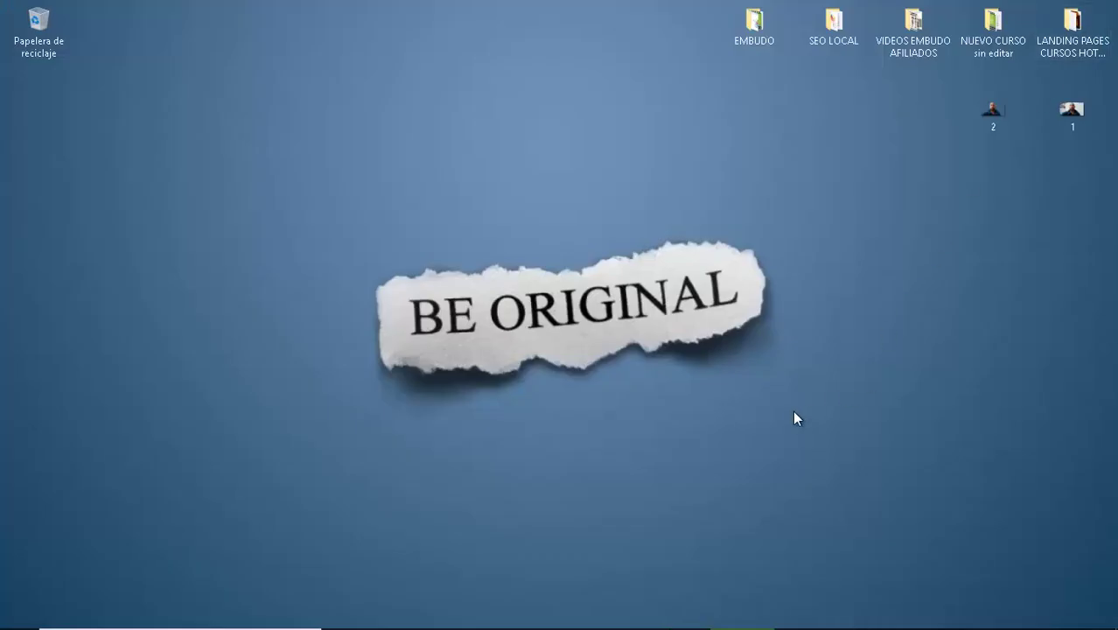
# Step: In miniaturas YOUTUBE.ai, select the presenter figure group, then the sunburst background group
pyautogui.moveTo(770, 627)
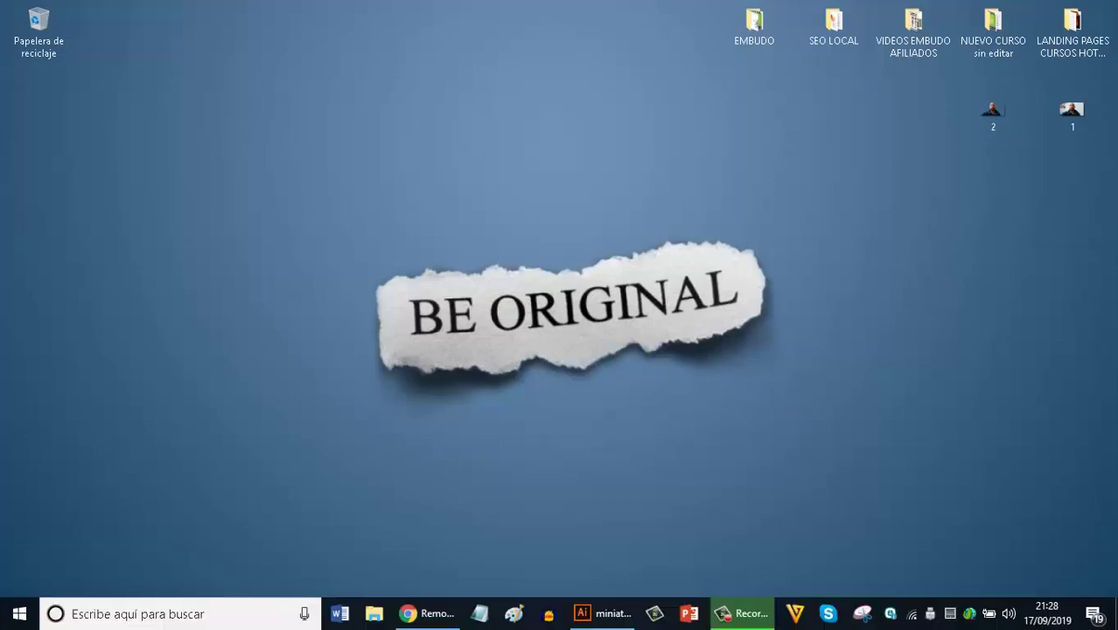
pyautogui.click(612, 616)
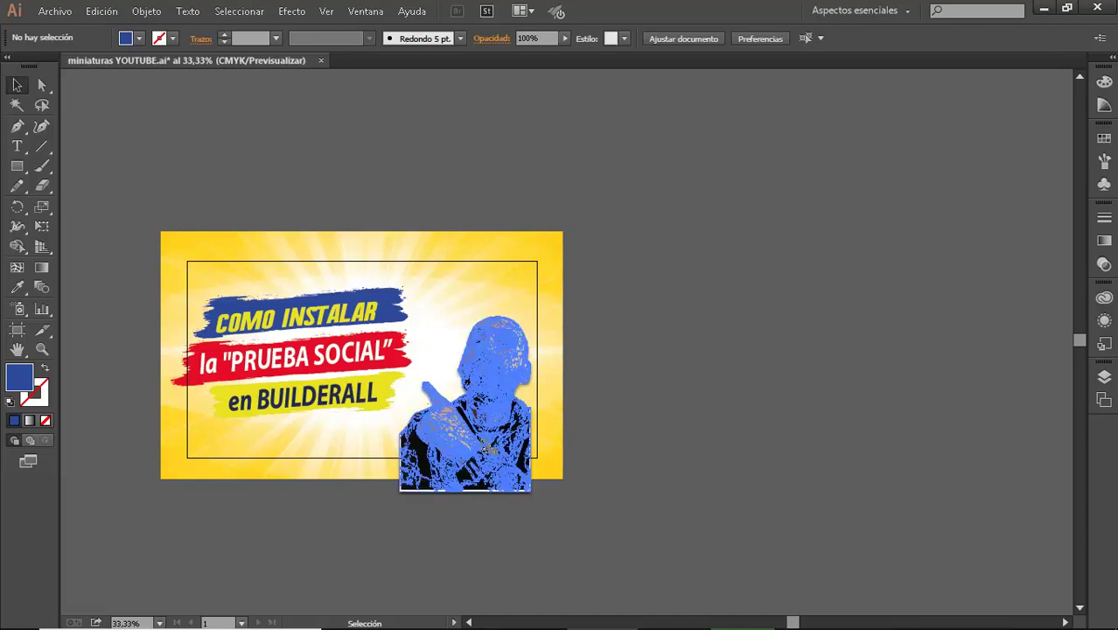
pyautogui.click(486, 448)
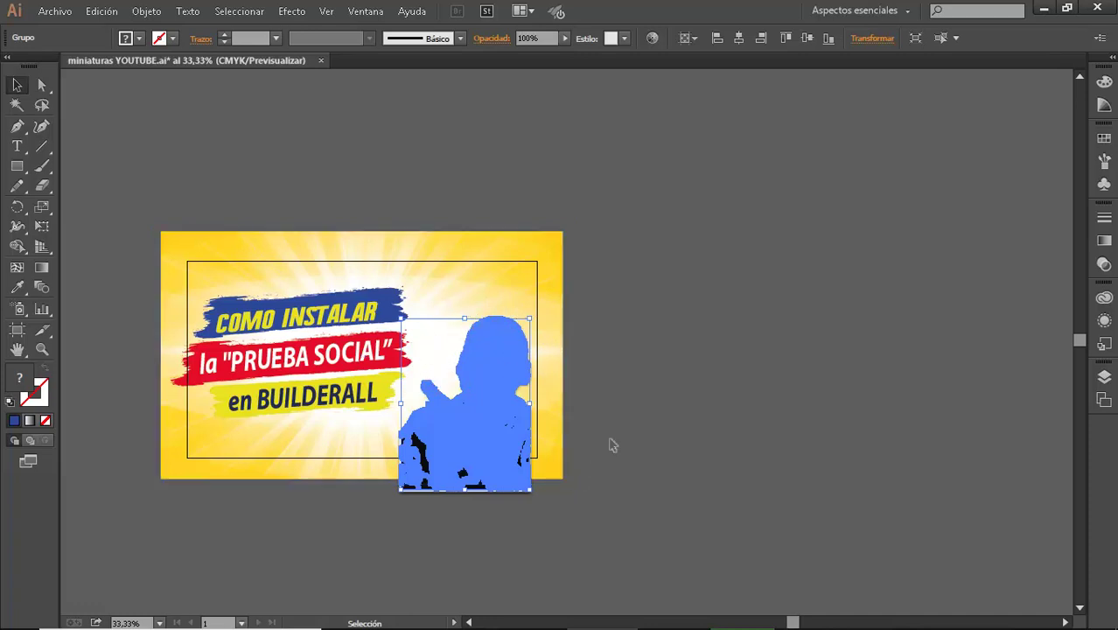
pyautogui.click(649, 411)
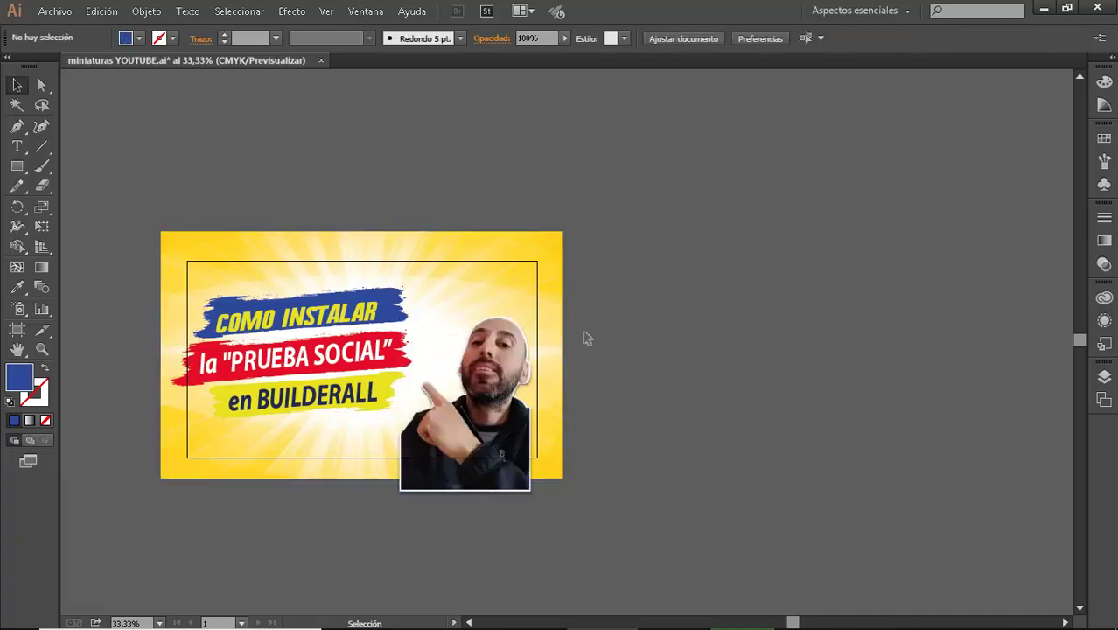
pyautogui.click(547, 296)
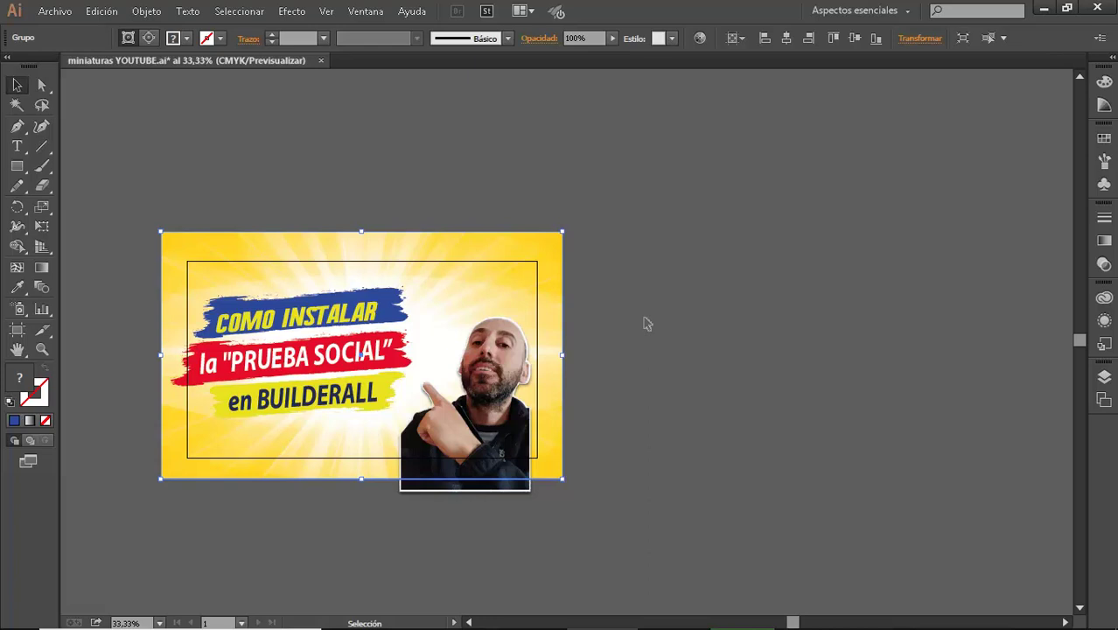
# Step: Load freepik.com in a new Chrome tab
pyautogui.moveTo(496, 623)
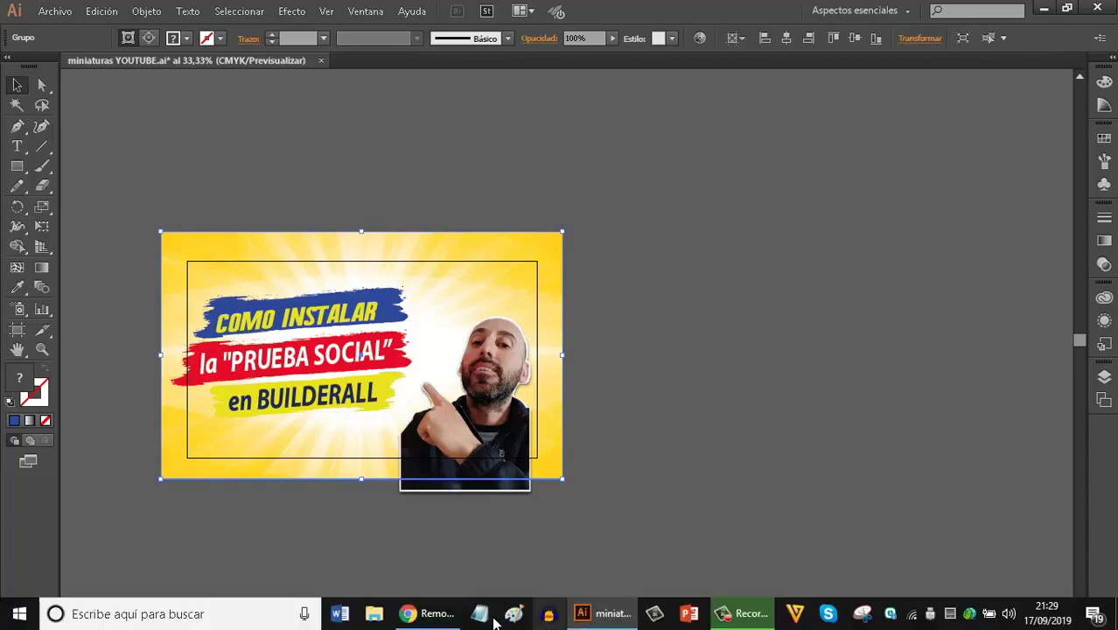
pyautogui.click(429, 613)
pyautogui.click(221, 13)
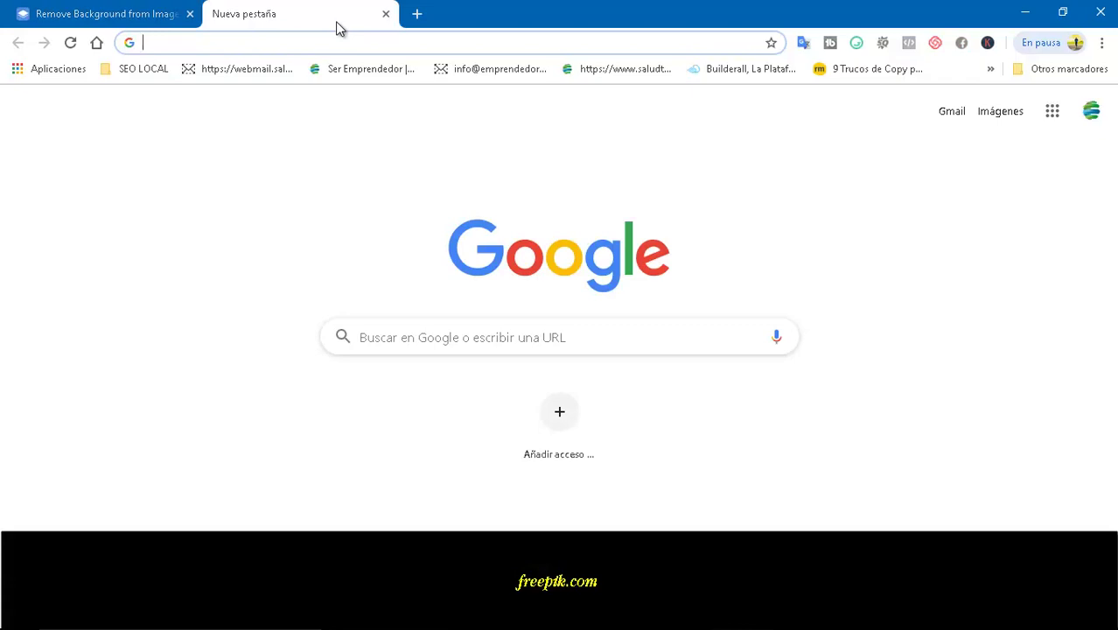
pyautogui.write('fe')
pyautogui.press('BackSpace')
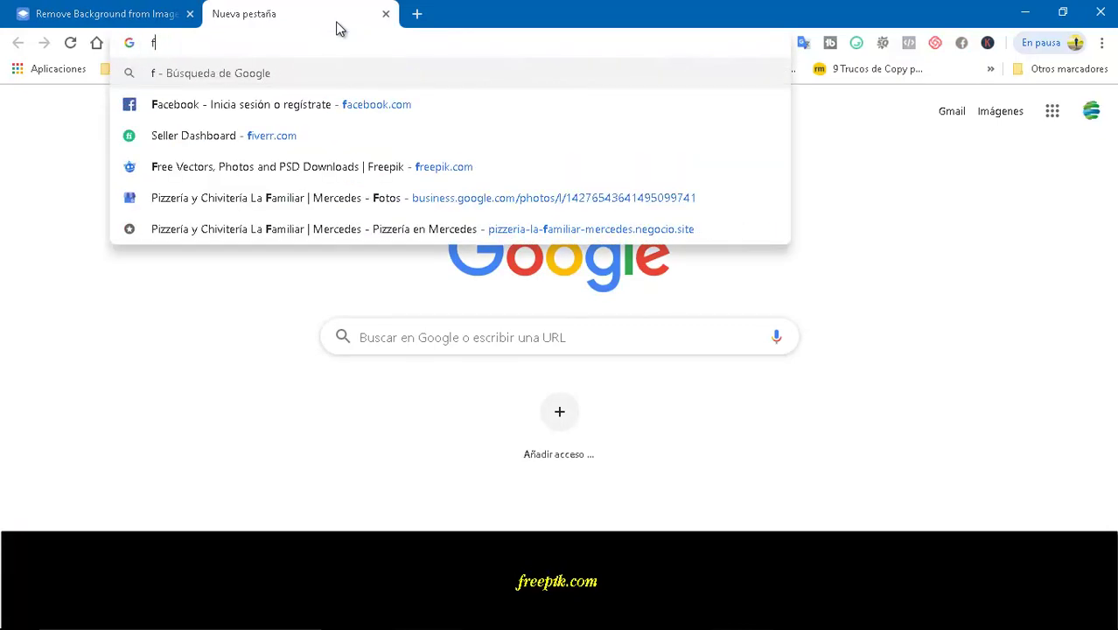
pyautogui.write('re')
pyautogui.press('Return')
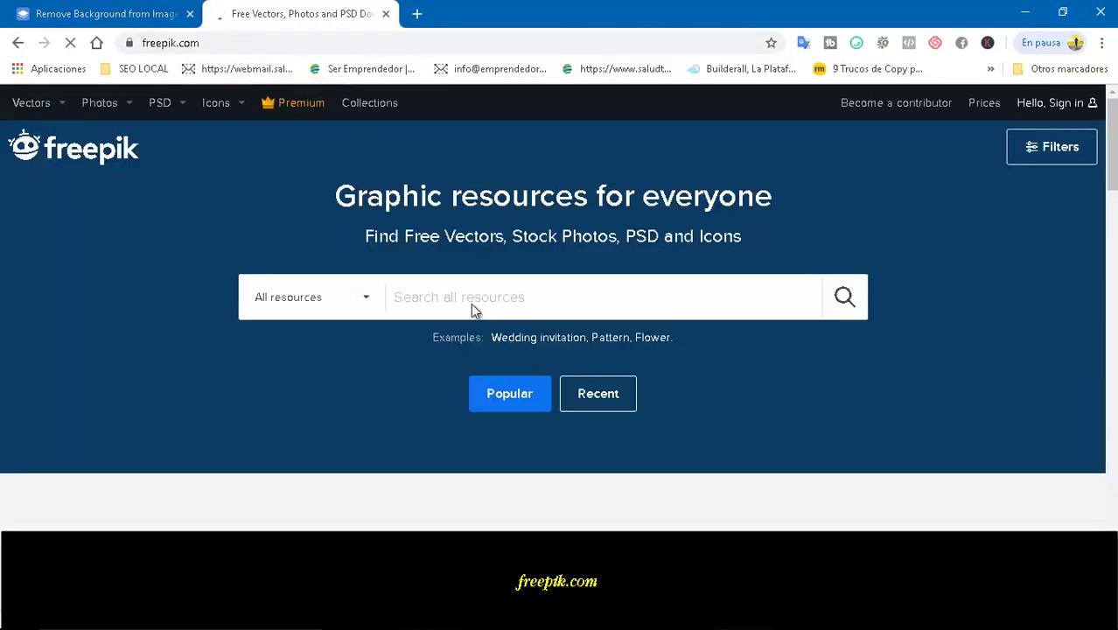
# Step: Search Freepik for 'fondos' background graphics
pyautogui.click(470, 301)
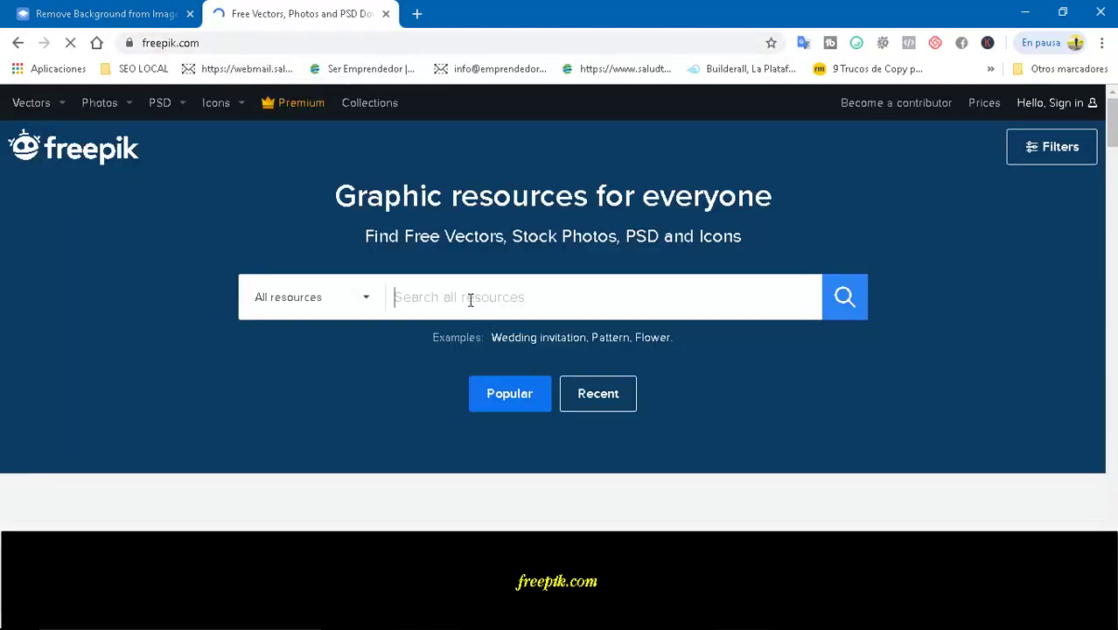
pyautogui.write('fonods')
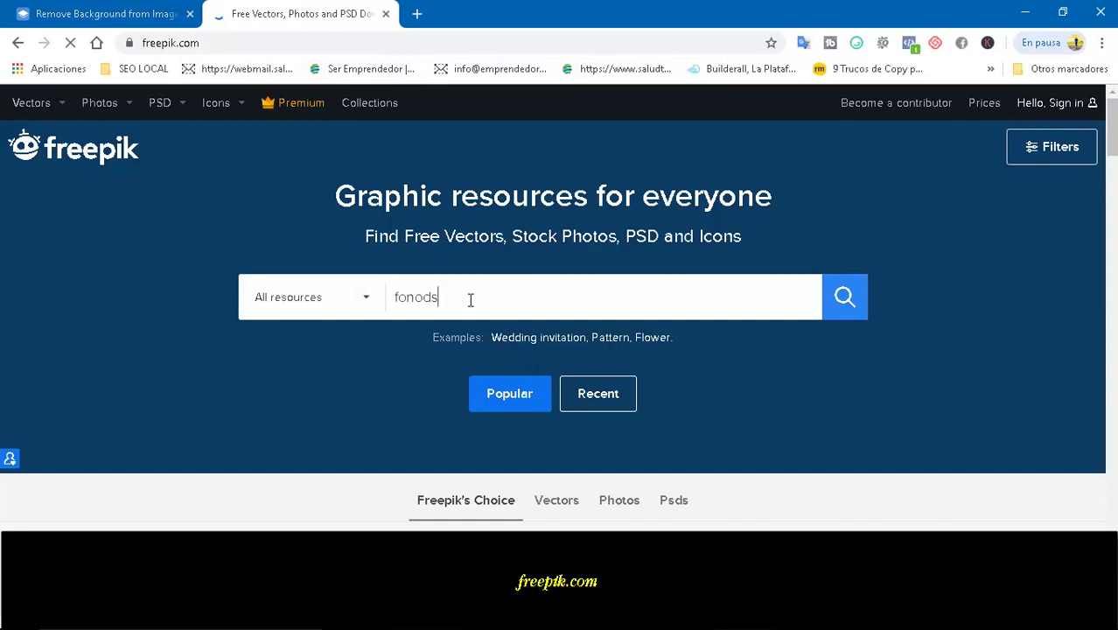
pyautogui.press('BackSpace')
pyautogui.press('BackSpace')
pyautogui.press('BackSpace')
pyautogui.write('dos')
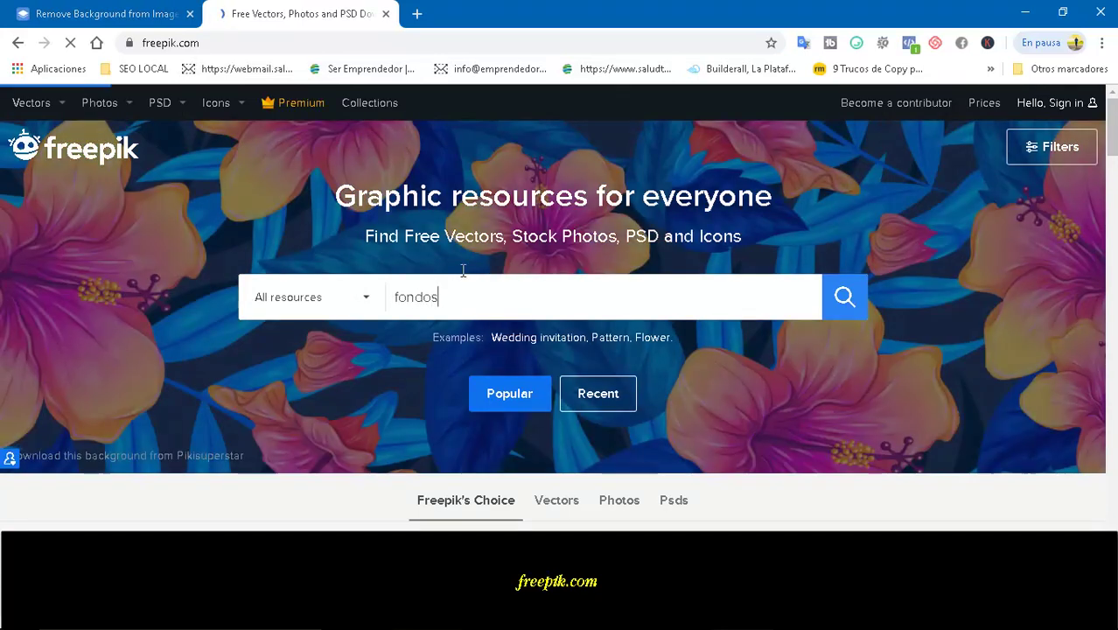
pyautogui.press('Return')
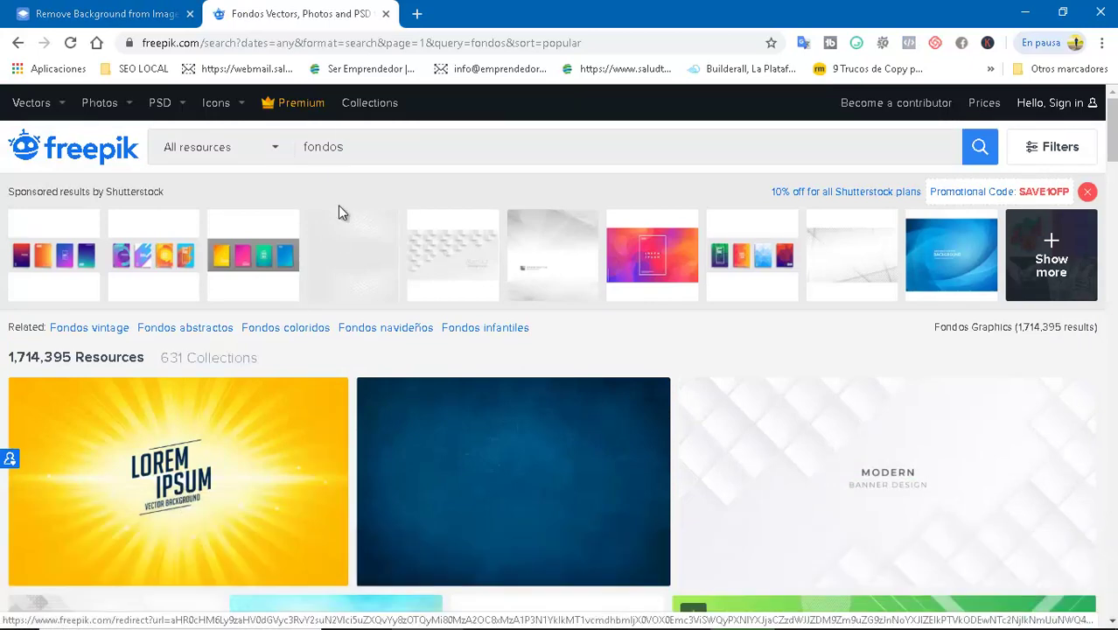
# Step: Close the Freepik tab to get back to the remove.bg result
pyautogui.click(386, 14)
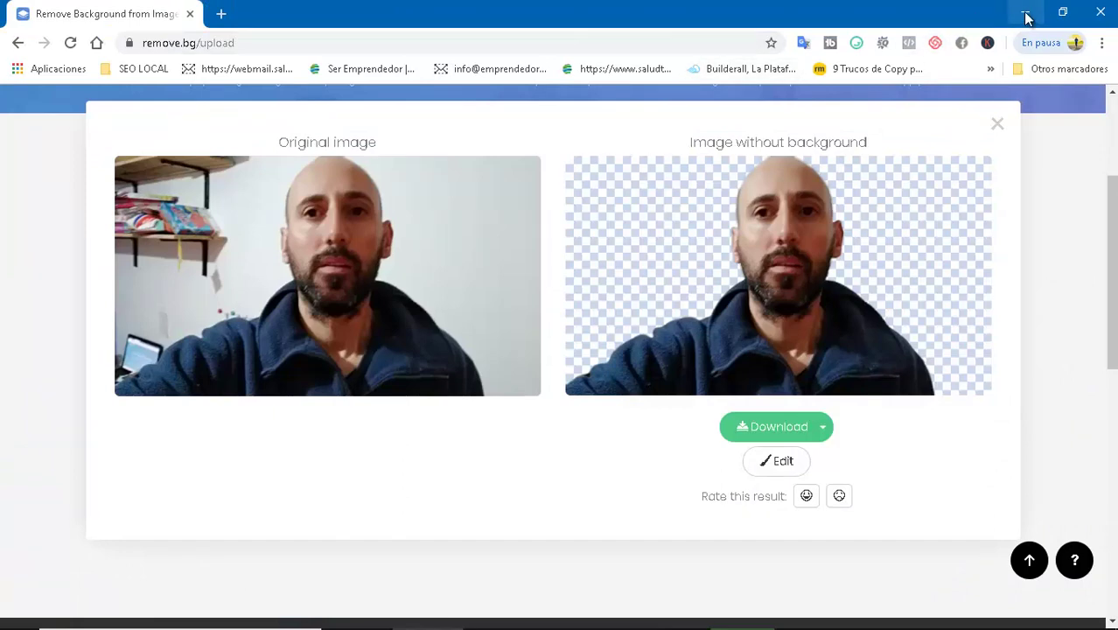